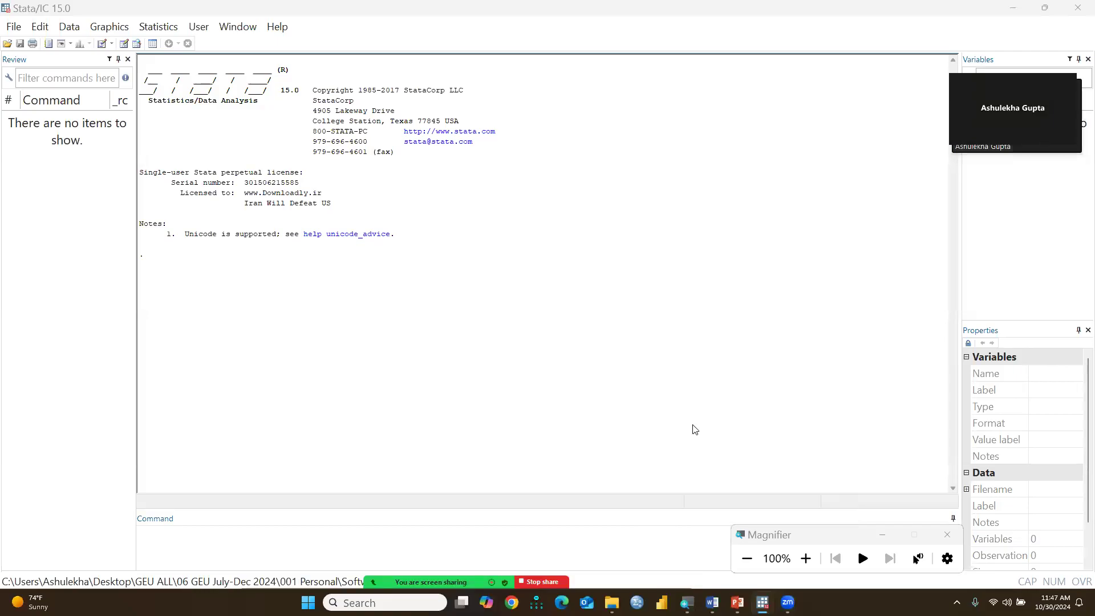
Step: Open the dataset ttest.dta from the STATA documents folder
{"action": "left_click", "coordinate": [14, 27]}
{"action": "left_click", "coordinate": [12, 47]}
{"action": "scroll", "coordinate": [280, 171], "scroll_direction": "down", "scroll_amount": 2}
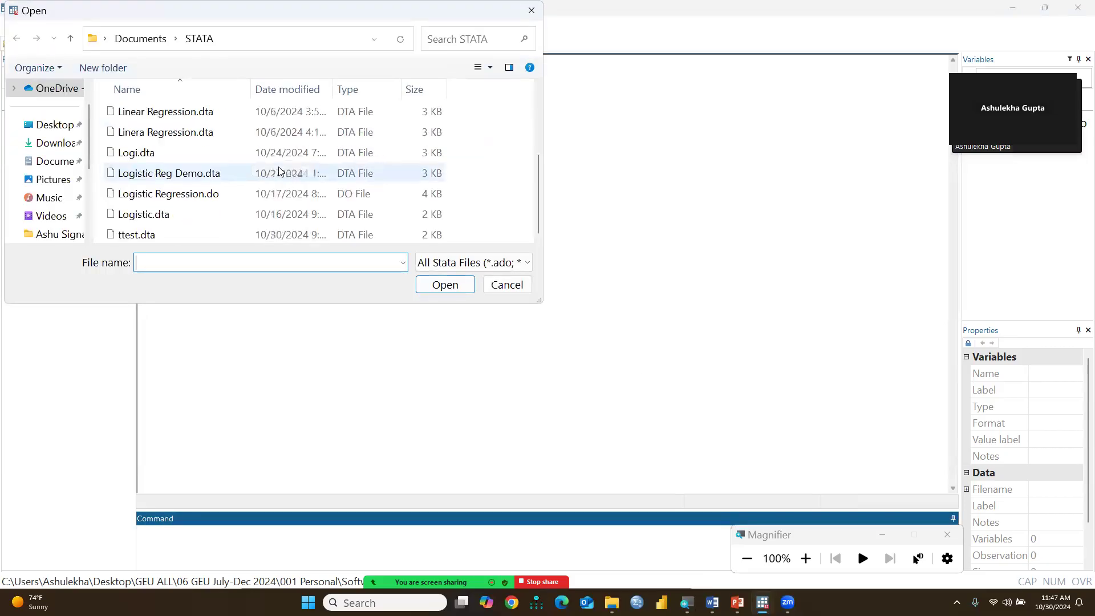
{"action": "left_click", "coordinate": [130, 240]}
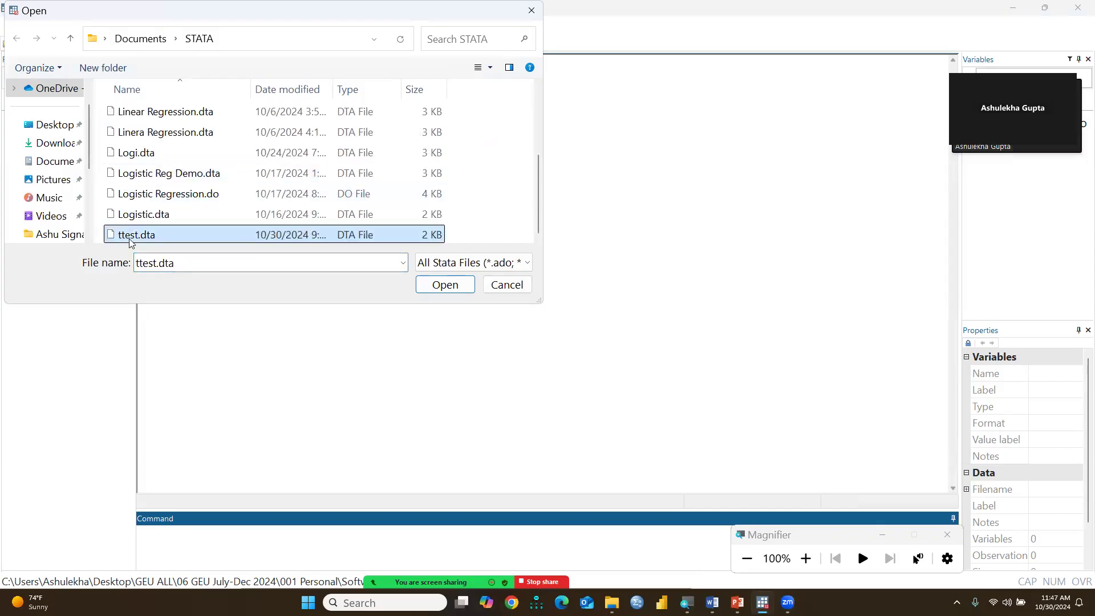
{"action": "left_click", "coordinate": [452, 288]}
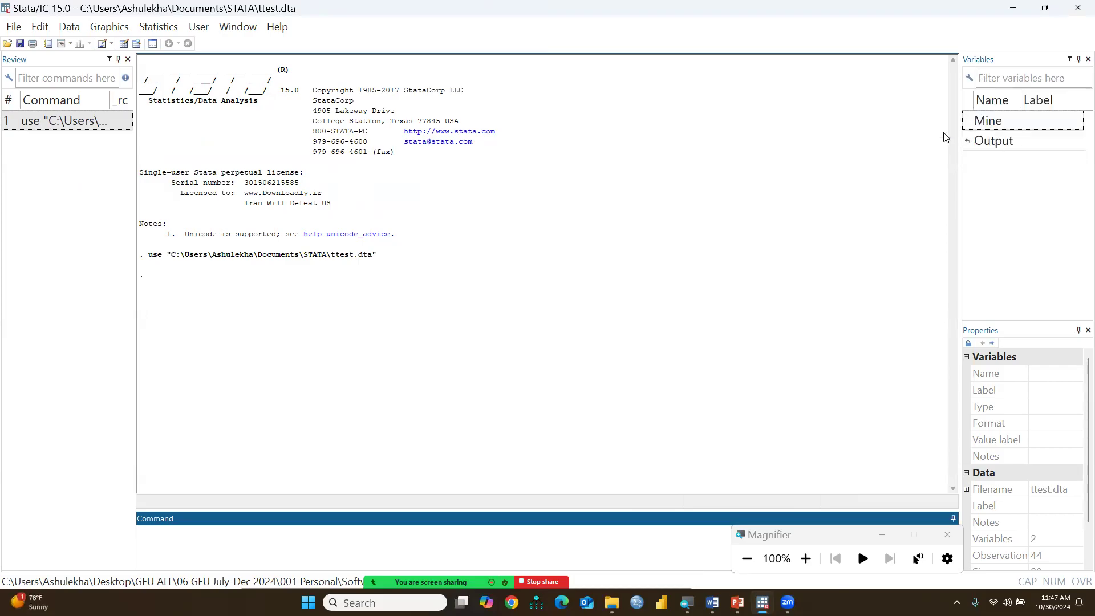
Step: Show the dataset in the Data Editor and look through the Mine and Output observations
{"action": "left_click", "coordinate": [125, 44]}
{"action": "scroll", "coordinate": [293, 174], "scroll_direction": "down", "scroll_amount": 9}
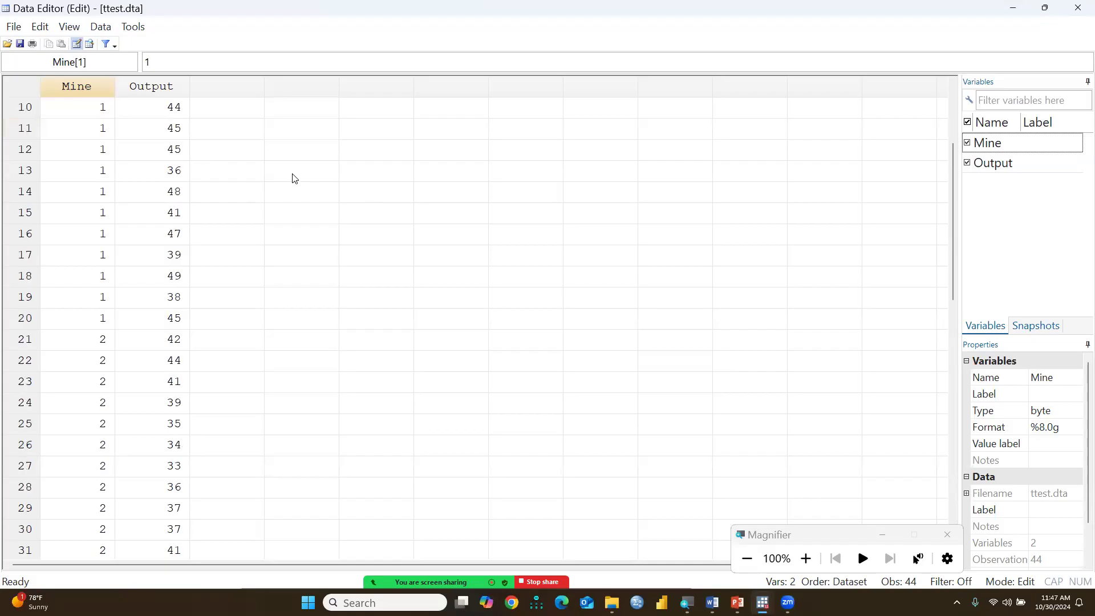
{"action": "scroll", "coordinate": [294, 177], "scroll_direction": "up", "scroll_amount": 9}
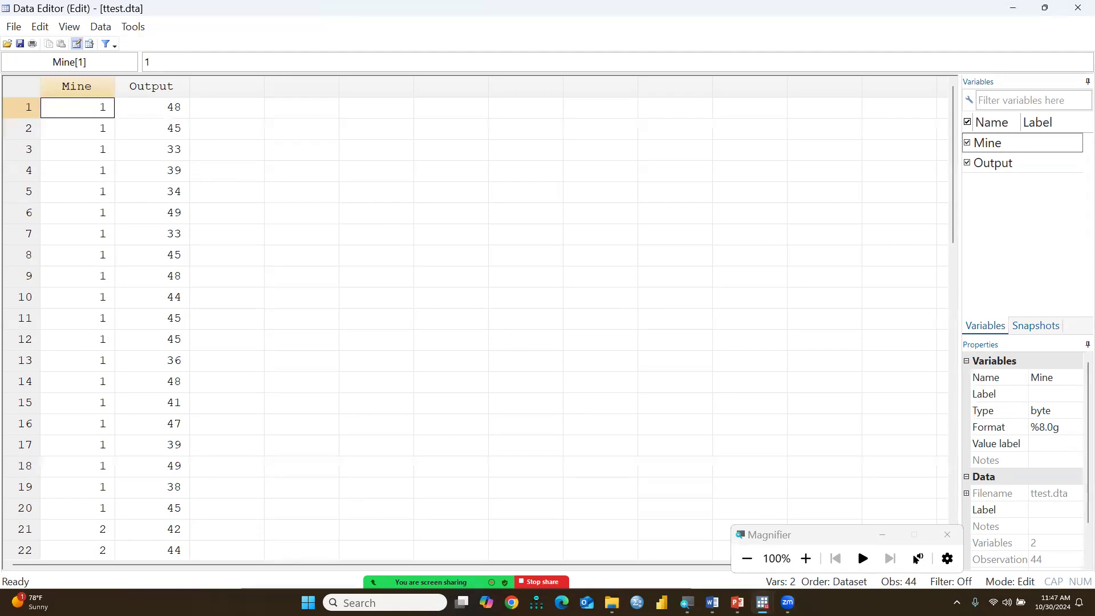
Step: Switch to the Independent Sample t test document in Word and read the Example 2 problem statement
{"action": "key", "text": "alt+Tab"}
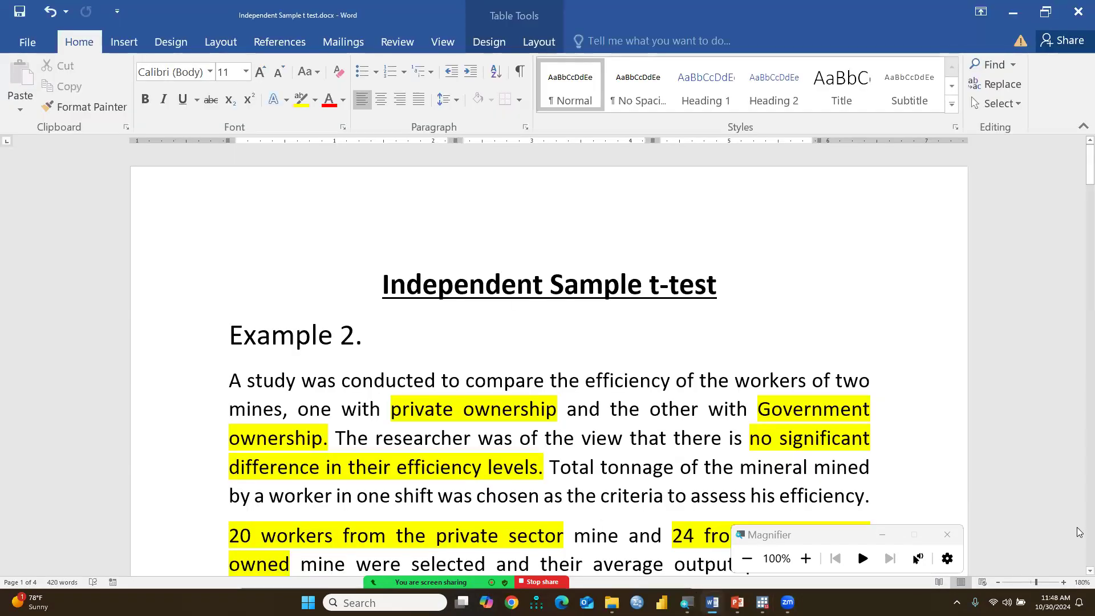
{"action": "scroll", "coordinate": [815, 378], "scroll_direction": "up", "scroll_amount": 2}
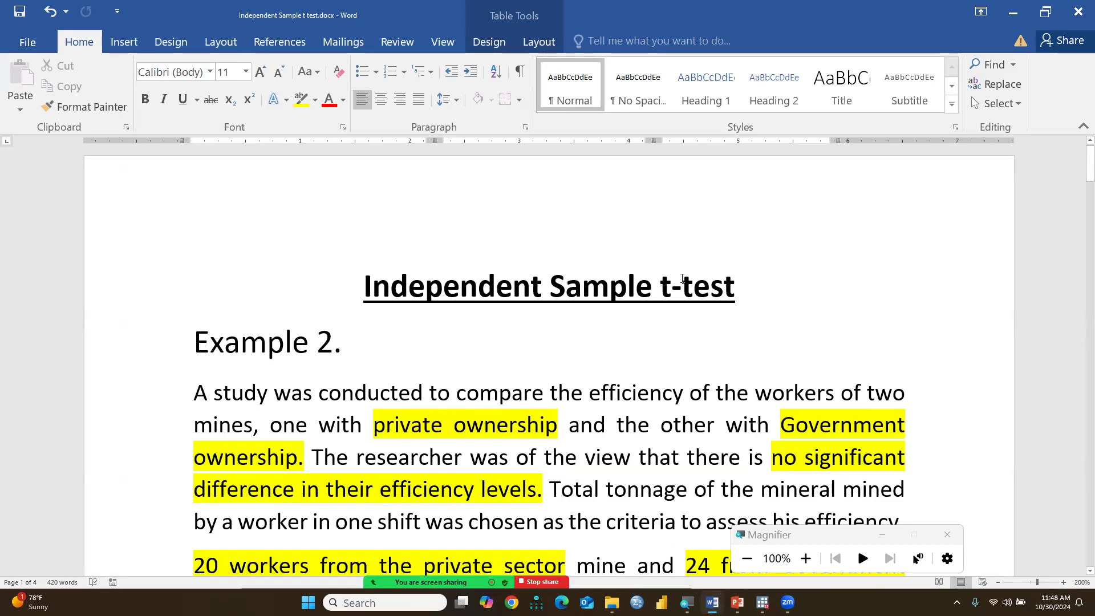
{"action": "scroll", "coordinate": [683, 278], "scroll_direction": "down", "scroll_amount": 2}
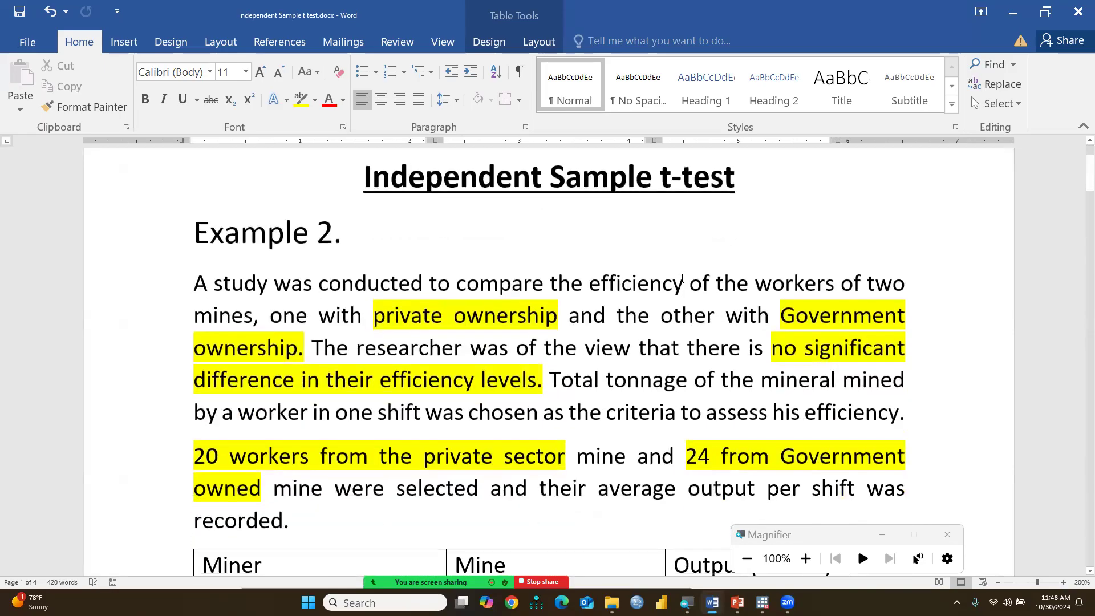
{"action": "scroll", "coordinate": [682, 279], "scroll_direction": "up", "scroll_amount": 1}
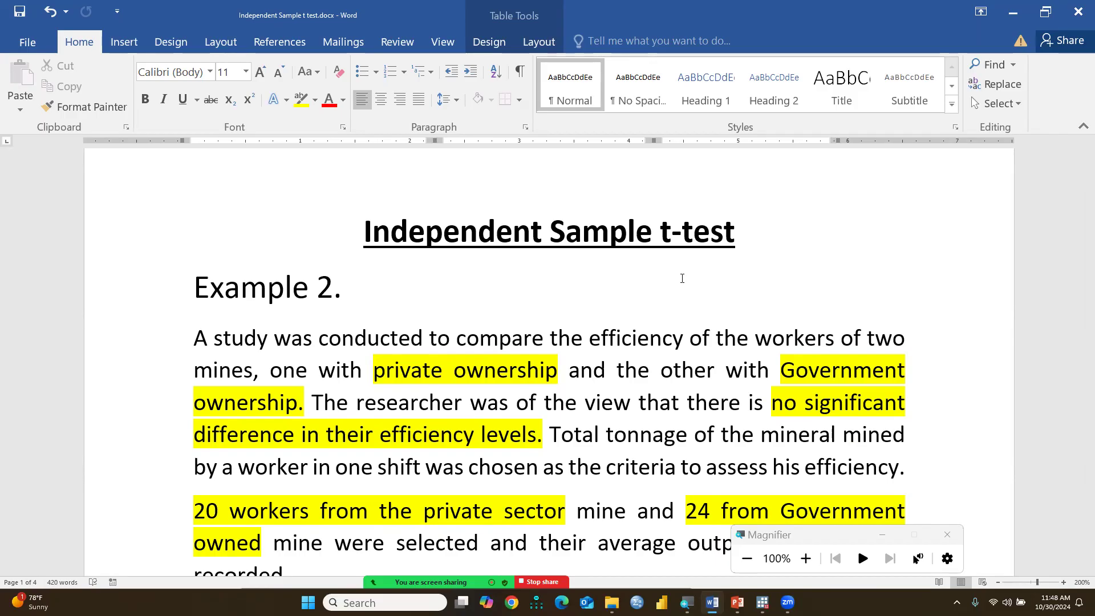
{"action": "scroll", "coordinate": [682, 278], "scroll_direction": "down", "scroll_amount": 1}
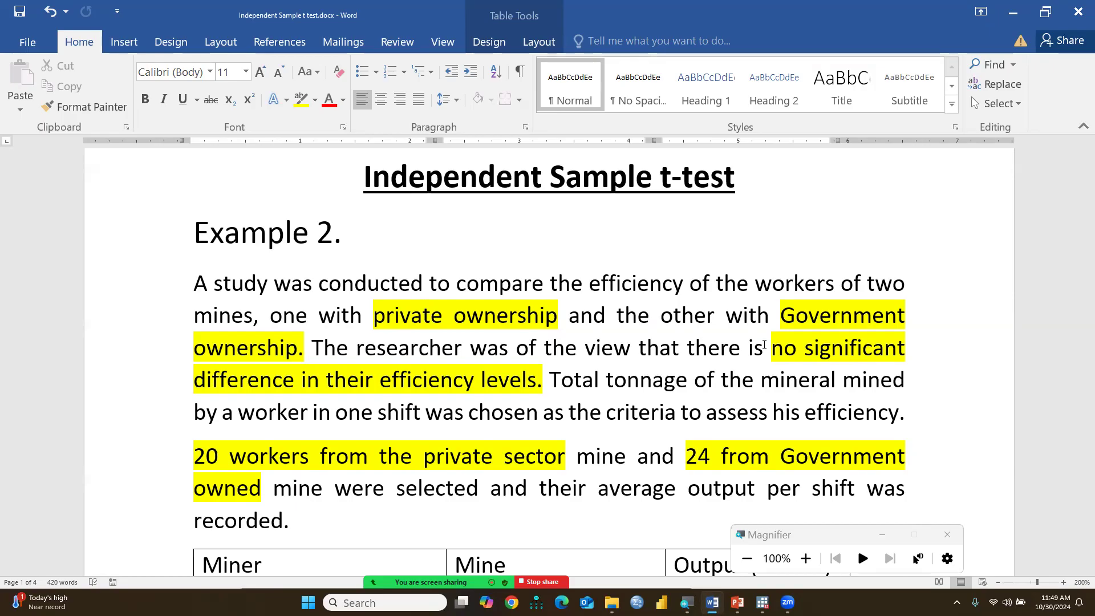
Step: Review the sample sizes and the table of miners, mine codes and output in tons from first to last row
{"action": "scroll", "coordinate": [630, 379], "scroll_direction": "down", "scroll_amount": 3}
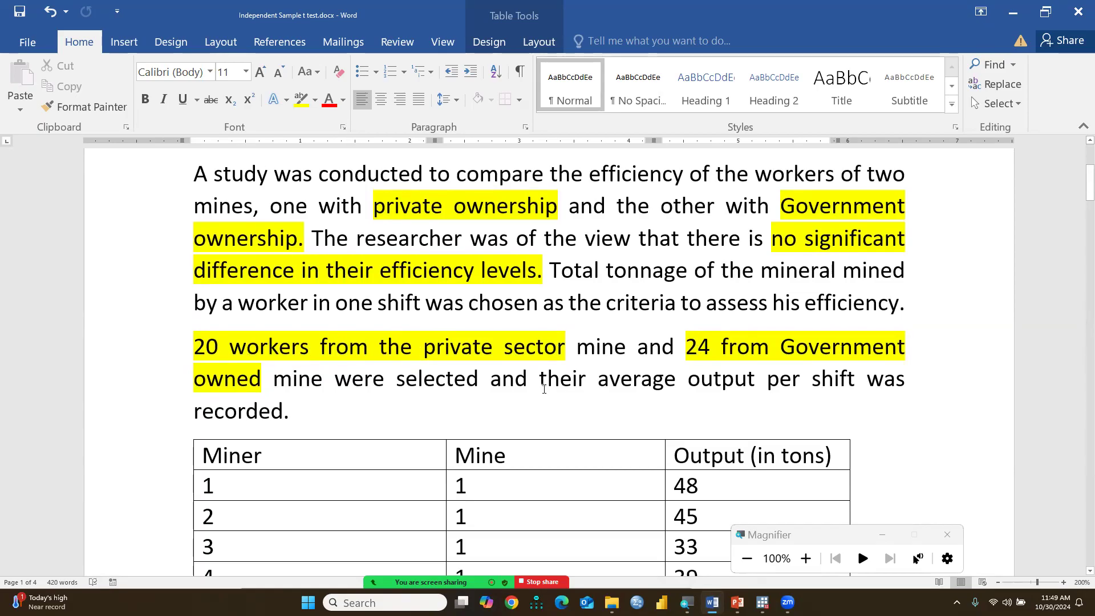
{"action": "scroll", "coordinate": [545, 389], "scroll_direction": "down", "scroll_amount": 5}
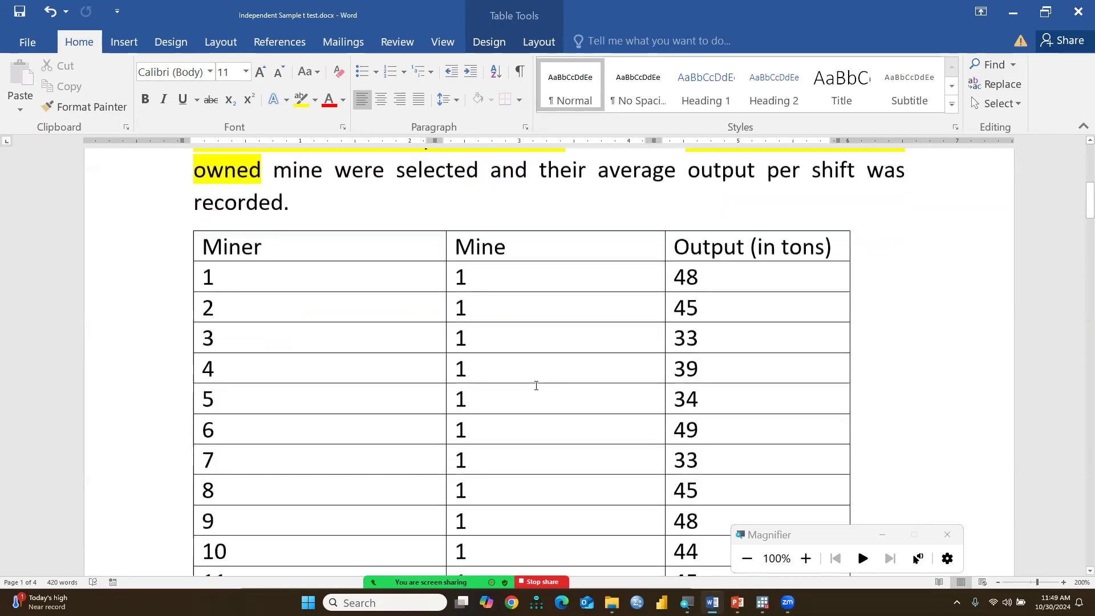
{"action": "scroll", "coordinate": [516, 379], "scroll_direction": "up", "scroll_amount": 3}
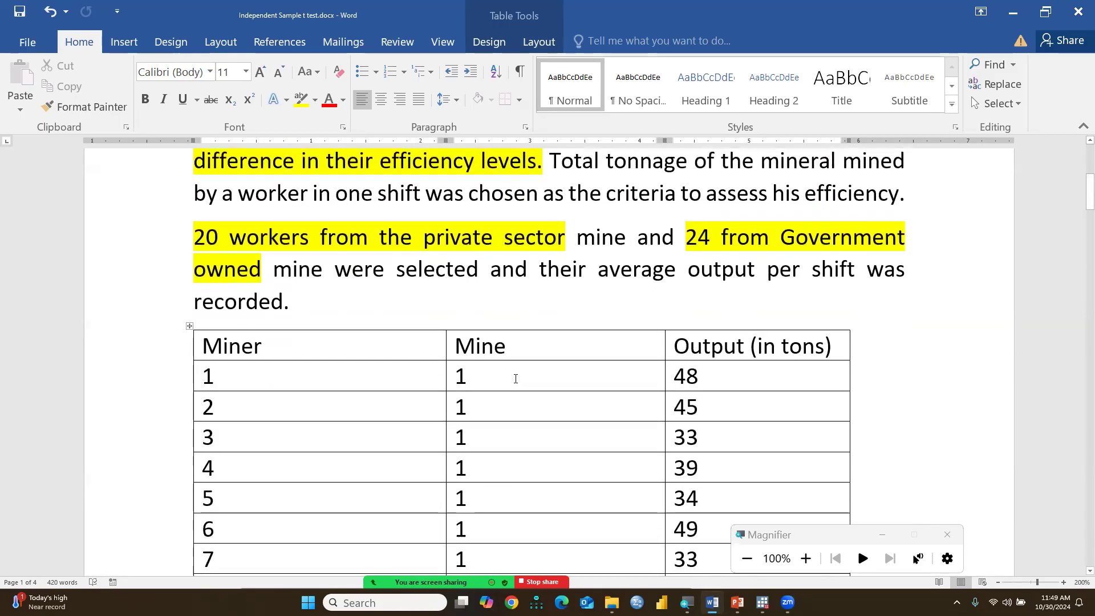
{"action": "scroll", "coordinate": [516, 379], "scroll_direction": "down", "scroll_amount": 15}
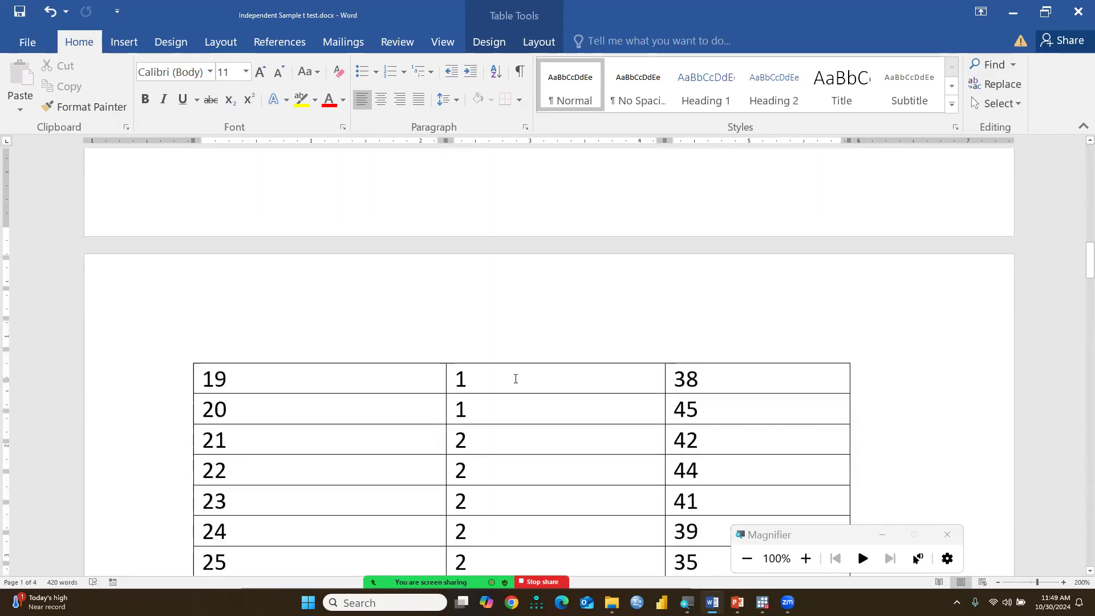
{"action": "scroll", "coordinate": [515, 379], "scroll_direction": "down", "scroll_amount": 5}
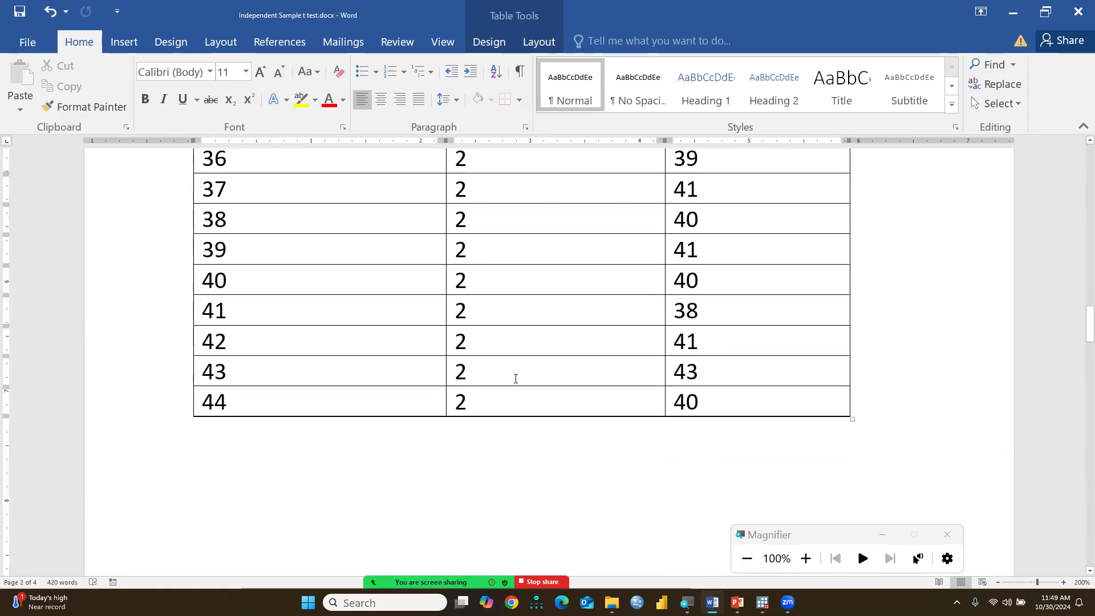
{"action": "scroll", "coordinate": [516, 379], "scroll_direction": "down", "scroll_amount": 3}
{"action": "scroll", "coordinate": [516, 378], "scroll_direction": "up", "scroll_amount": 10}
{"action": "scroll", "coordinate": [515, 378], "scroll_direction": "up", "scroll_amount": 10}
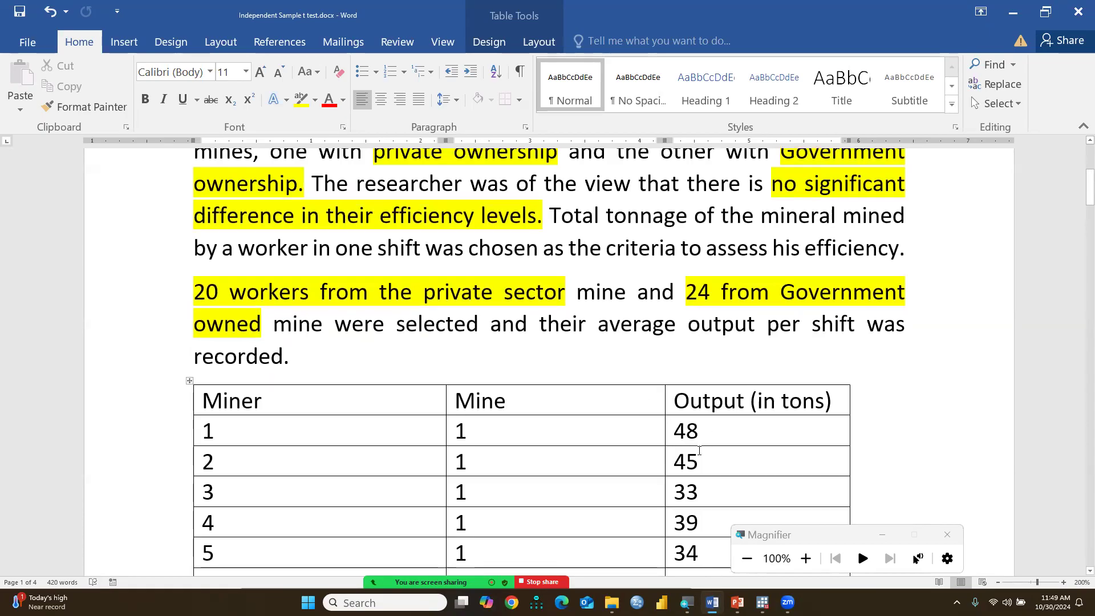
{"action": "scroll", "coordinate": [700, 425], "scroll_direction": "down", "scroll_amount": 1}
{"action": "scroll", "coordinate": [736, 346], "scroll_direction": "down", "scroll_amount": 7}
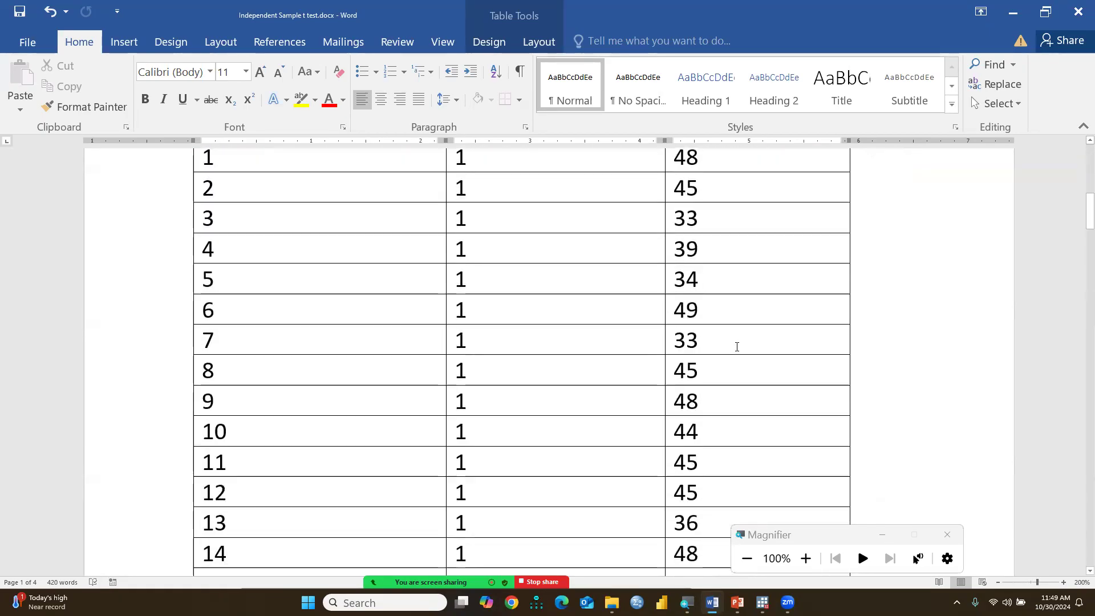
{"action": "scroll", "coordinate": [736, 346], "scroll_direction": "down", "scroll_amount": 7}
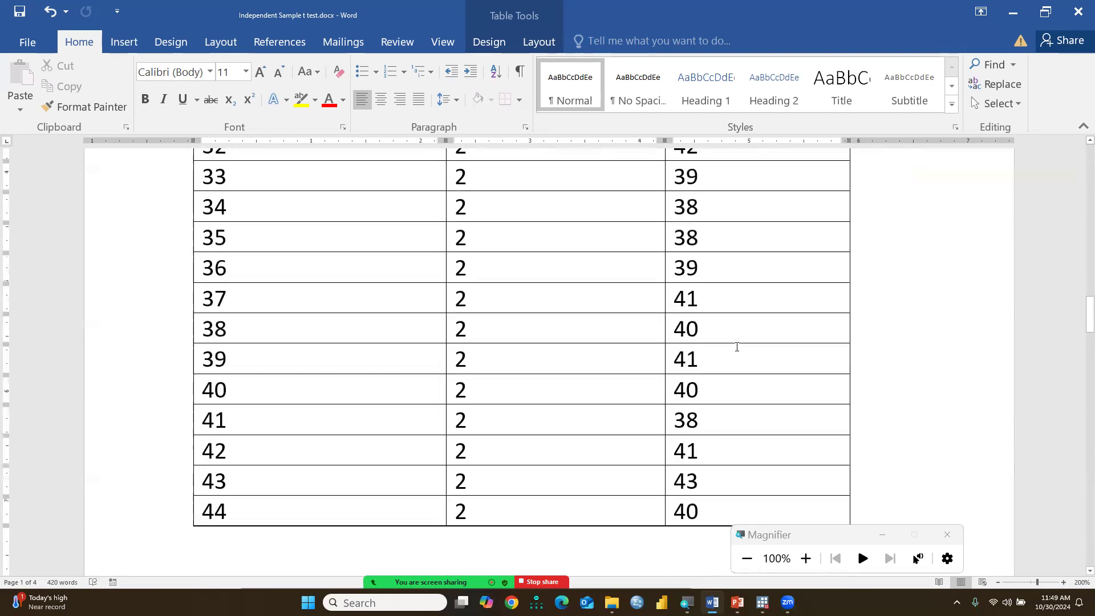
{"action": "scroll", "coordinate": [736, 346], "scroll_direction": "up", "scroll_amount": 2}
{"action": "scroll", "coordinate": [737, 346], "scroll_direction": "up", "scroll_amount": 4}
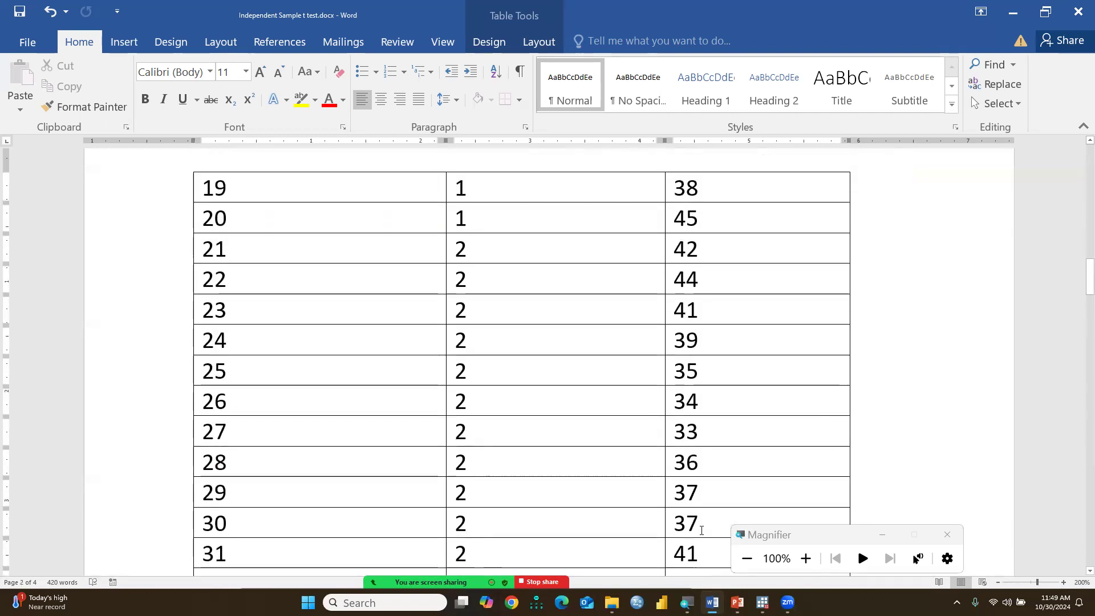
Step: Switch back to Stata and review all Mine and Output records in the Data Editor, staying in edit mode
{"action": "mouse_move", "coordinate": [762, 602]}
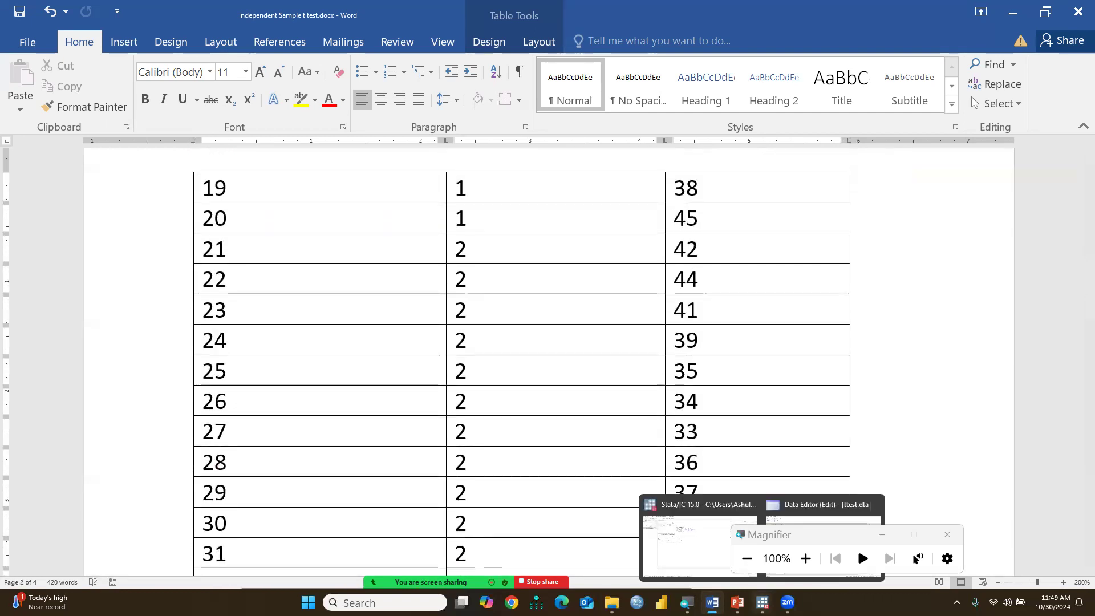
{"action": "left_click", "coordinate": [660, 547]}
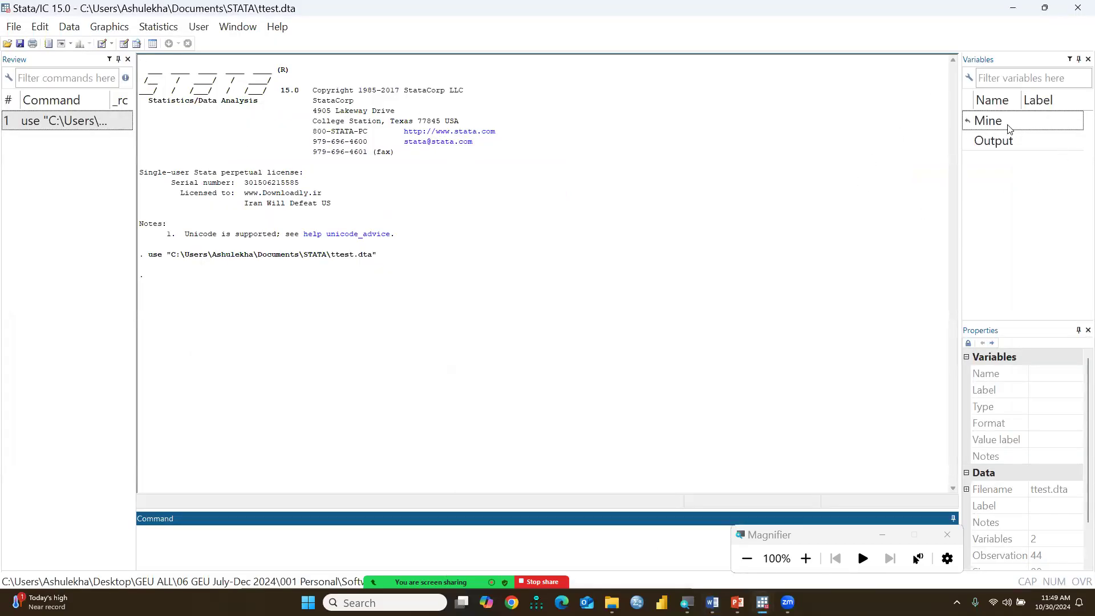
{"action": "left_click", "coordinate": [136, 45]}
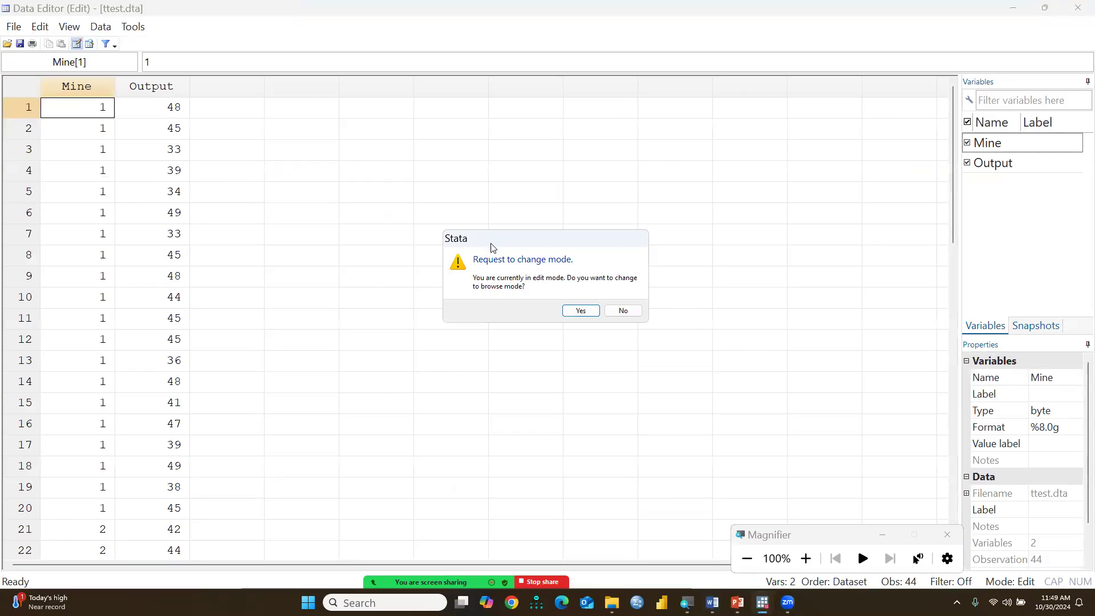
{"action": "left_click", "coordinate": [628, 311]}
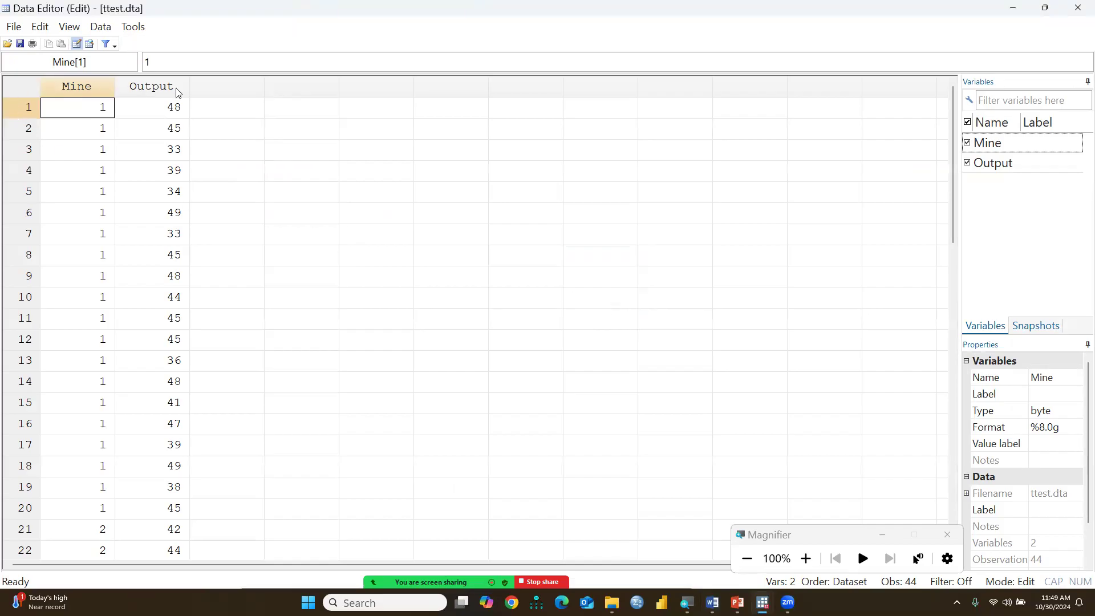
{"action": "scroll", "coordinate": [296, 338], "scroll_direction": "down", "scroll_amount": 3}
{"action": "scroll", "coordinate": [295, 339], "scroll_direction": "down", "scroll_amount": 7}
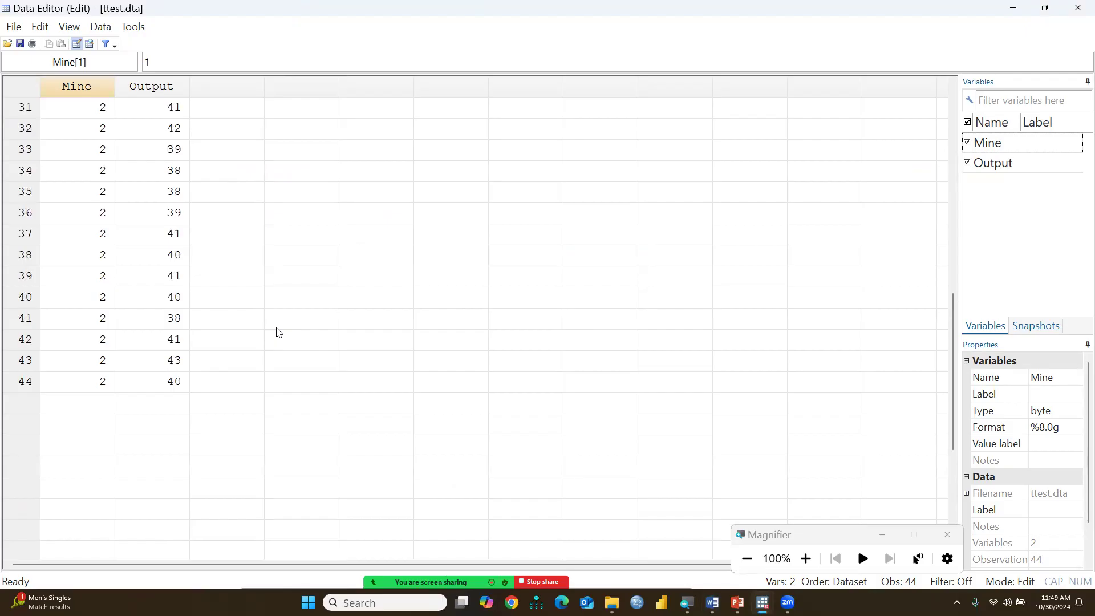
{"action": "scroll", "coordinate": [278, 333], "scroll_direction": "up", "scroll_amount": 10}
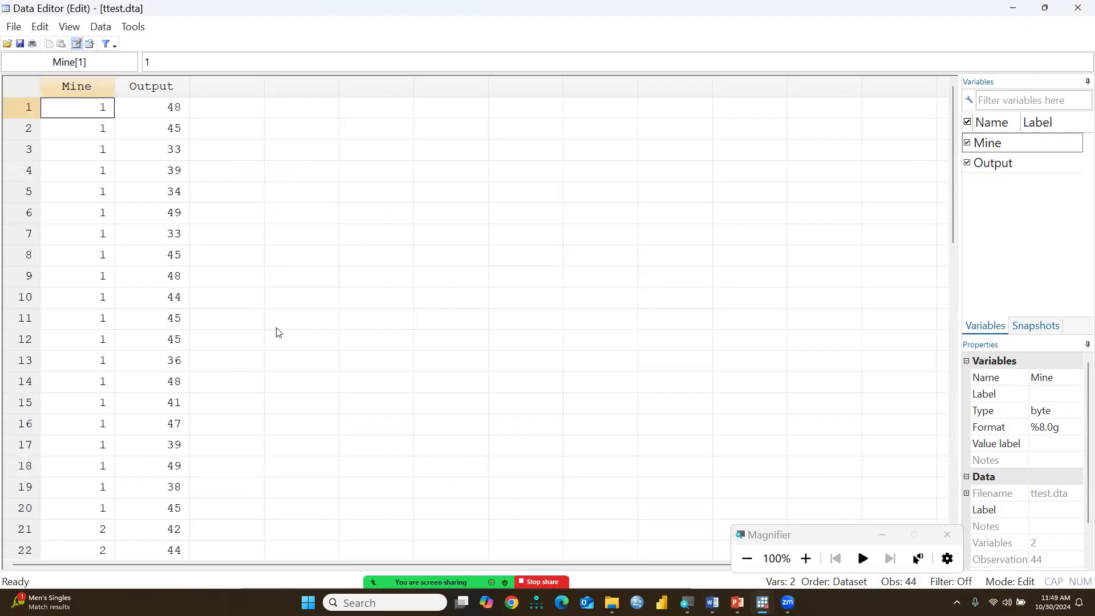
Step: Return to the main Stata window and run the two-sample t-test "ttest Output, by(Mine)" with the command area magnified
{"action": "mouse_move", "coordinate": [737, 602]}
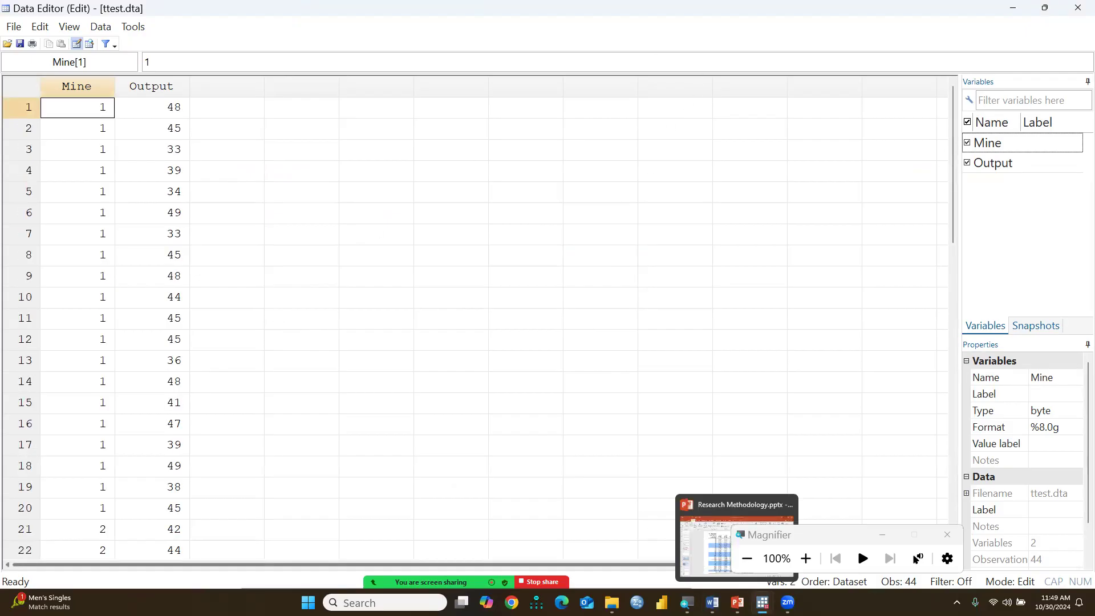
{"action": "left_click", "coordinate": [704, 508]}
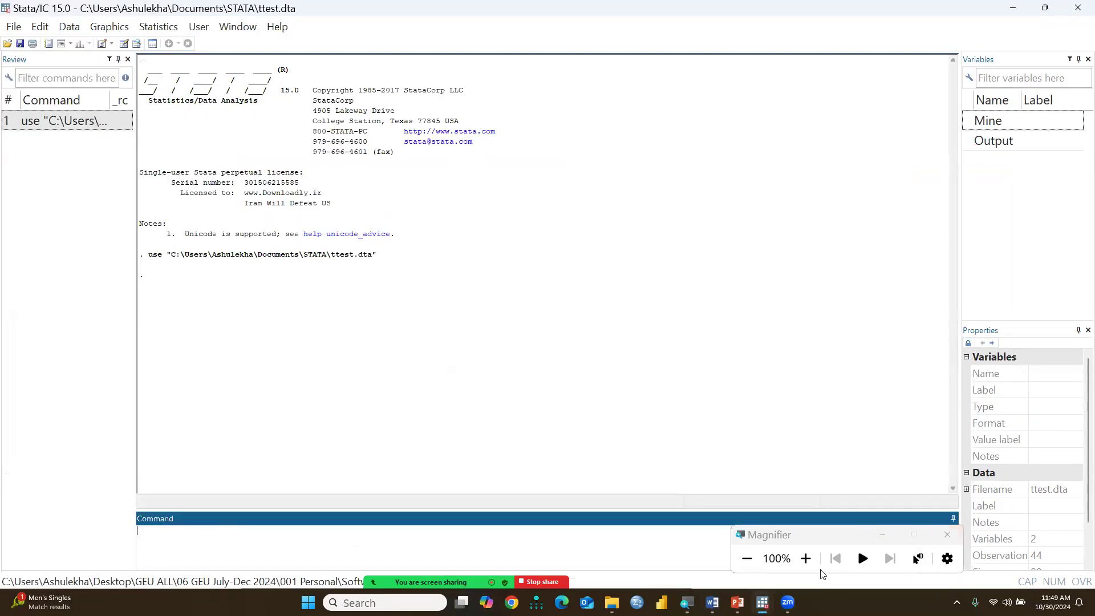
{"action": "left_click", "coordinate": [805, 558]}
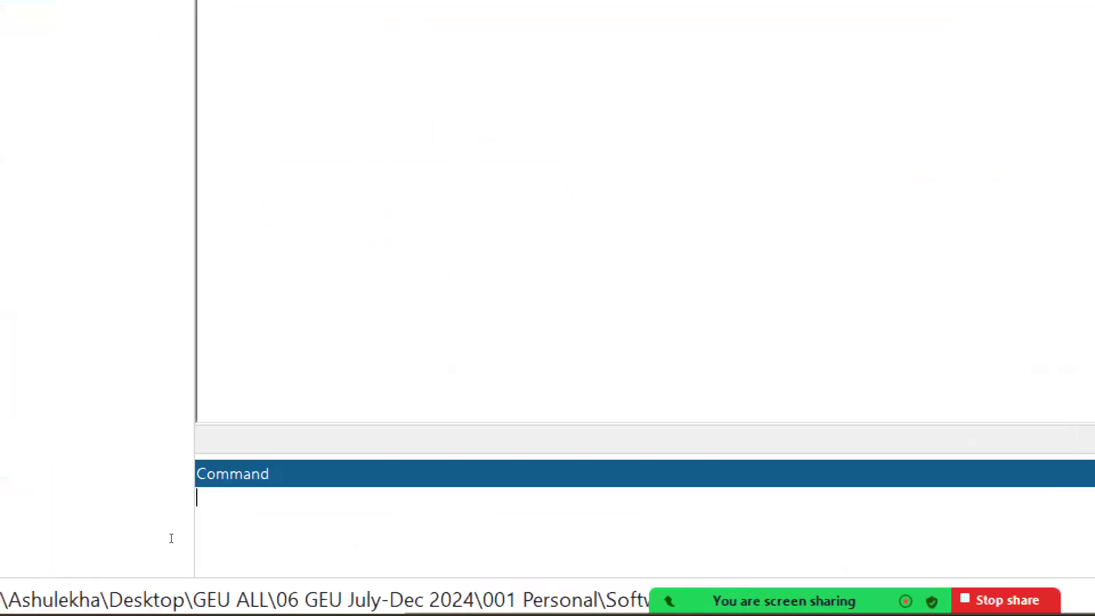
{"action": "type", "text": "tt"}
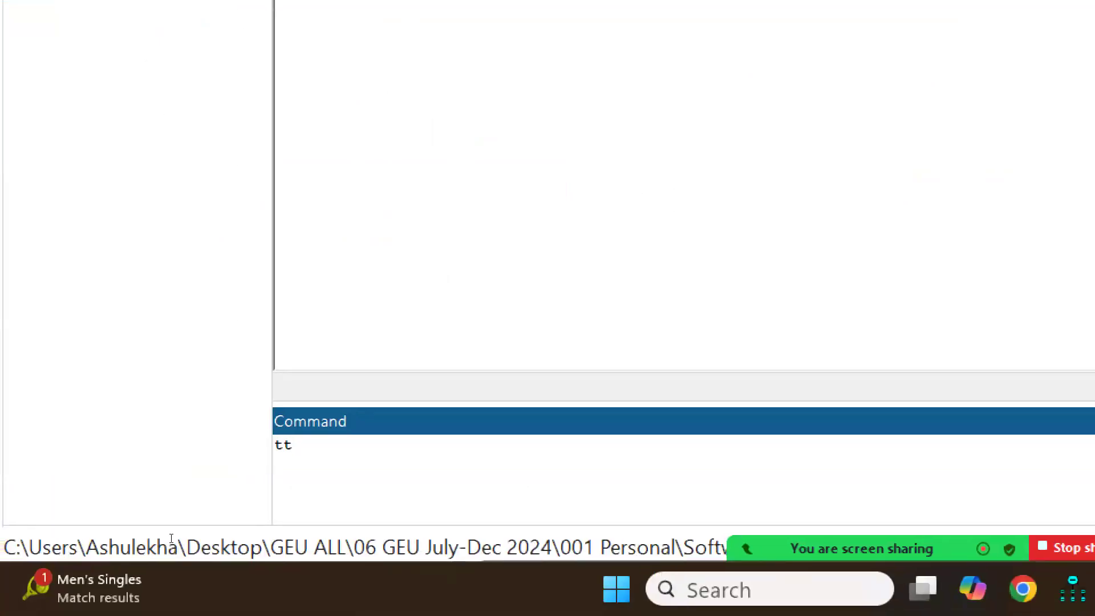
{"action": "type", "text": "est Output, by"}
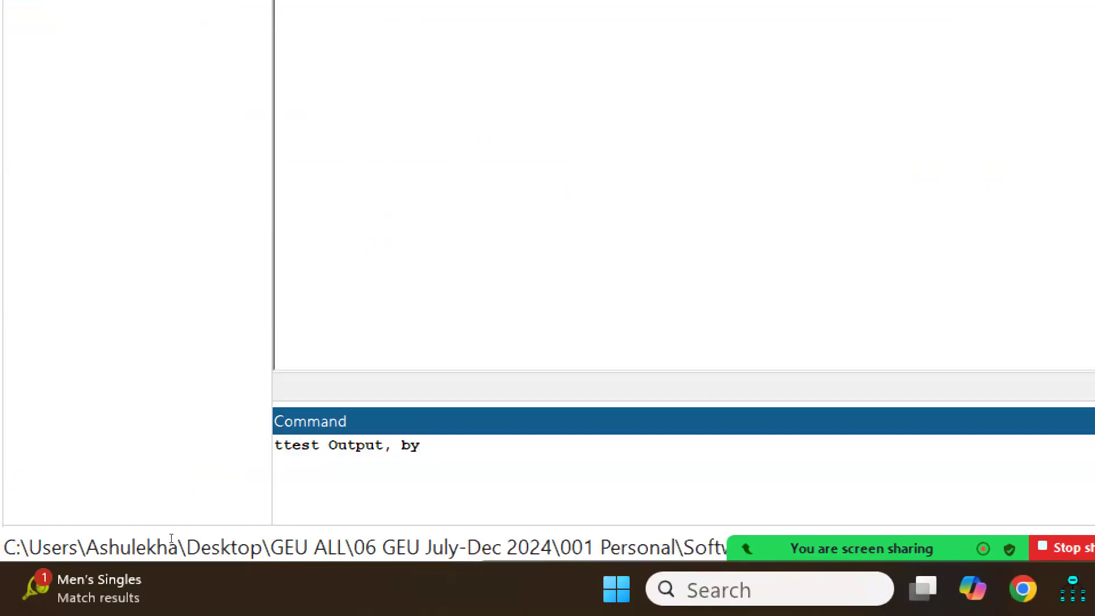
{"action": "type", "text": "(Mine)"}
{"action": "key", "text": "Return"}
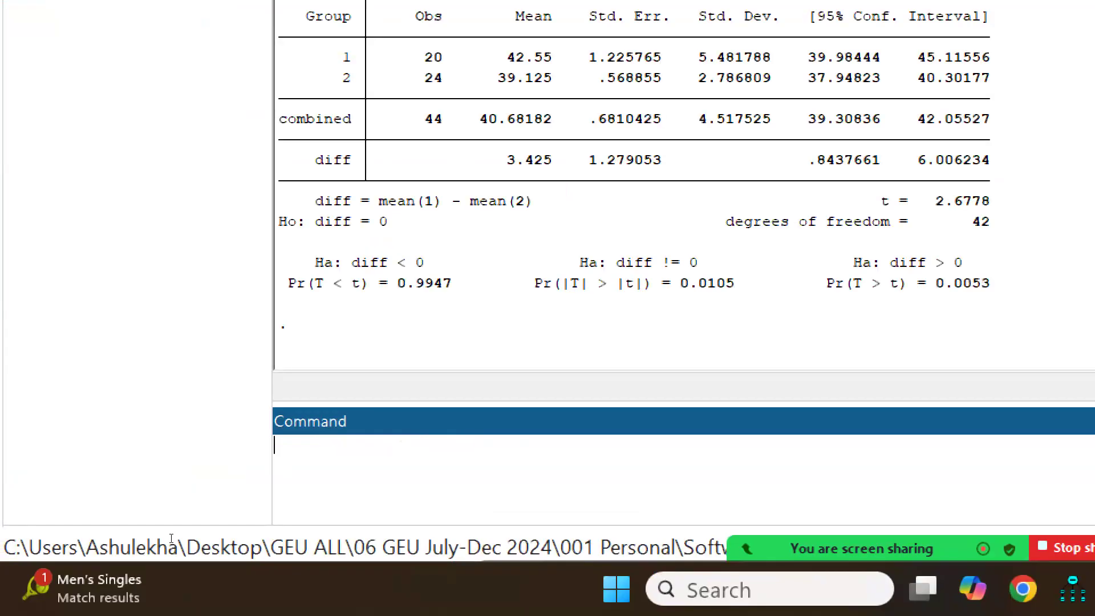
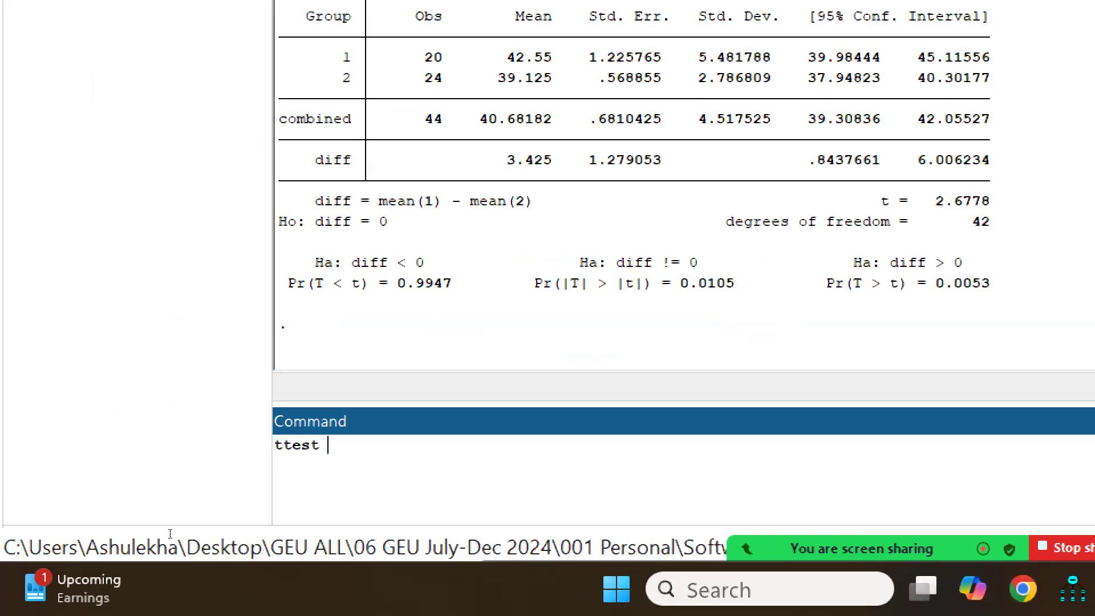
Step: Run the one-sample t-test "ttest Output=45" and return the screen magnification to 100%
{"action": "type", "text": "Output=45"}
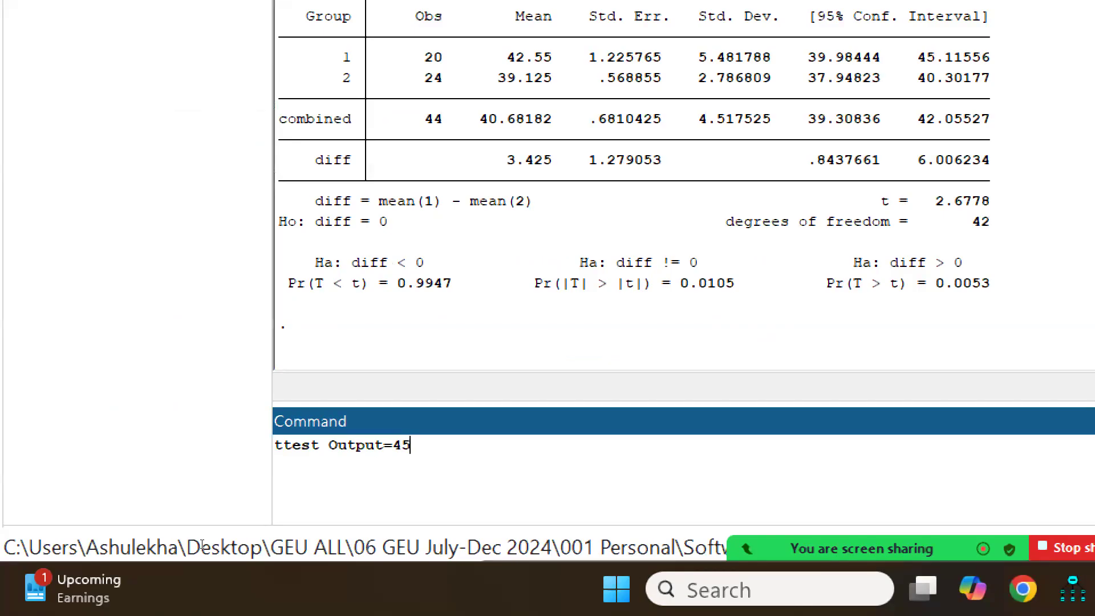
{"action": "key", "text": "Return"}
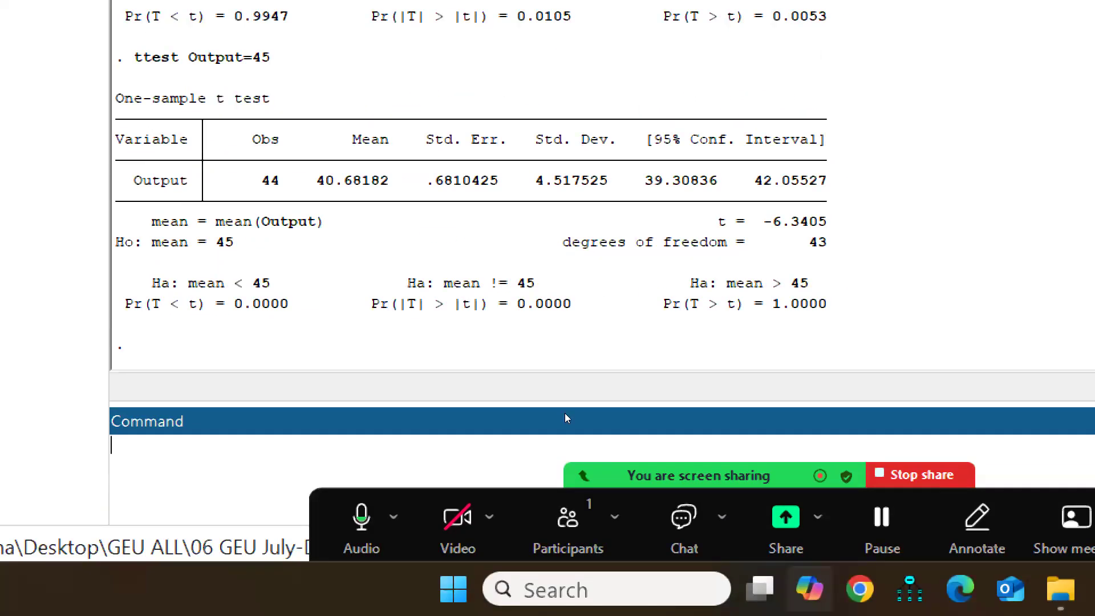
{"action": "key", "text": "super+minus"}
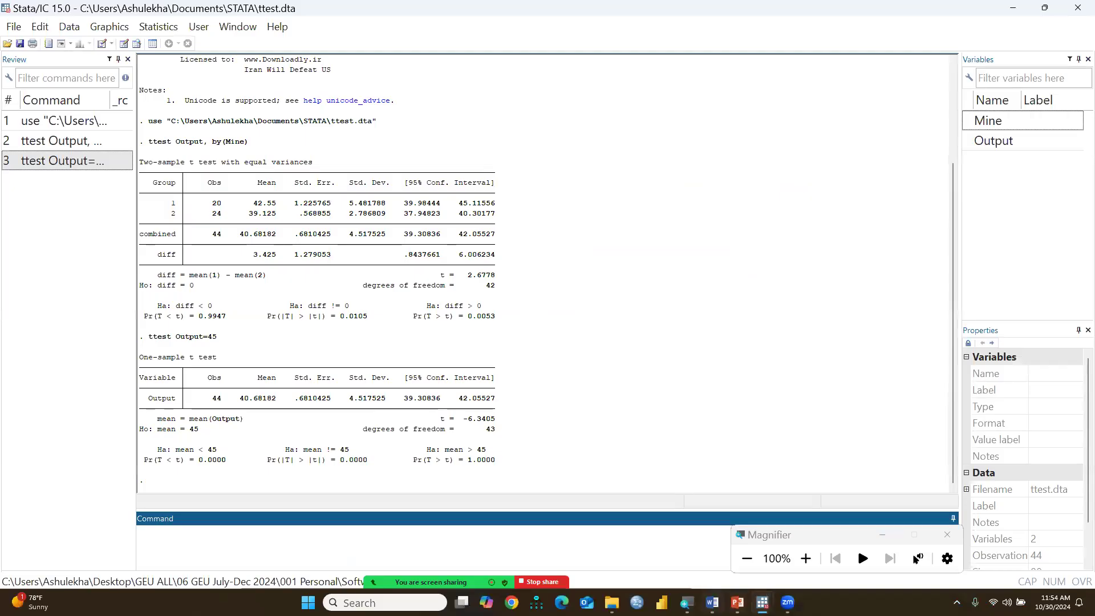
Step: Switch to the Independent Sample t test Word document and review the hypotheses, Group Statistics and Independent Samples Test tables
{"action": "left_click", "coordinate": [712, 602]}
{"action": "scroll", "coordinate": [699, 365], "scroll_direction": "up", "scroll_amount": 12}
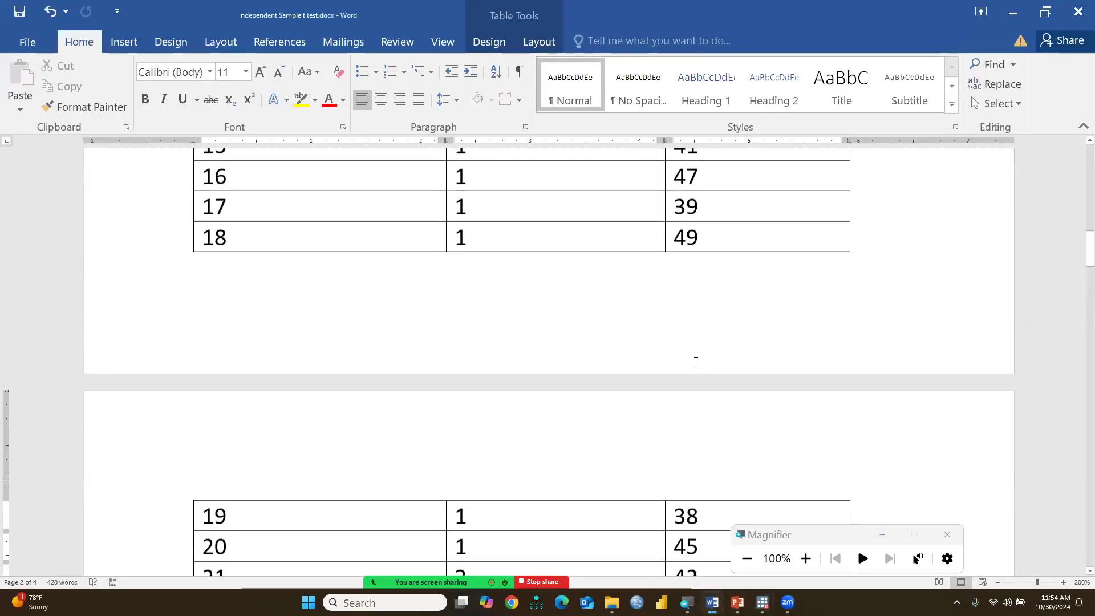
{"action": "scroll", "coordinate": [696, 361], "scroll_direction": "up", "scroll_amount": 4}
{"action": "scroll", "coordinate": [696, 361], "scroll_direction": "down", "scroll_amount": 15}
{"action": "scroll", "coordinate": [696, 361], "scroll_direction": "down", "scroll_amount": 15}
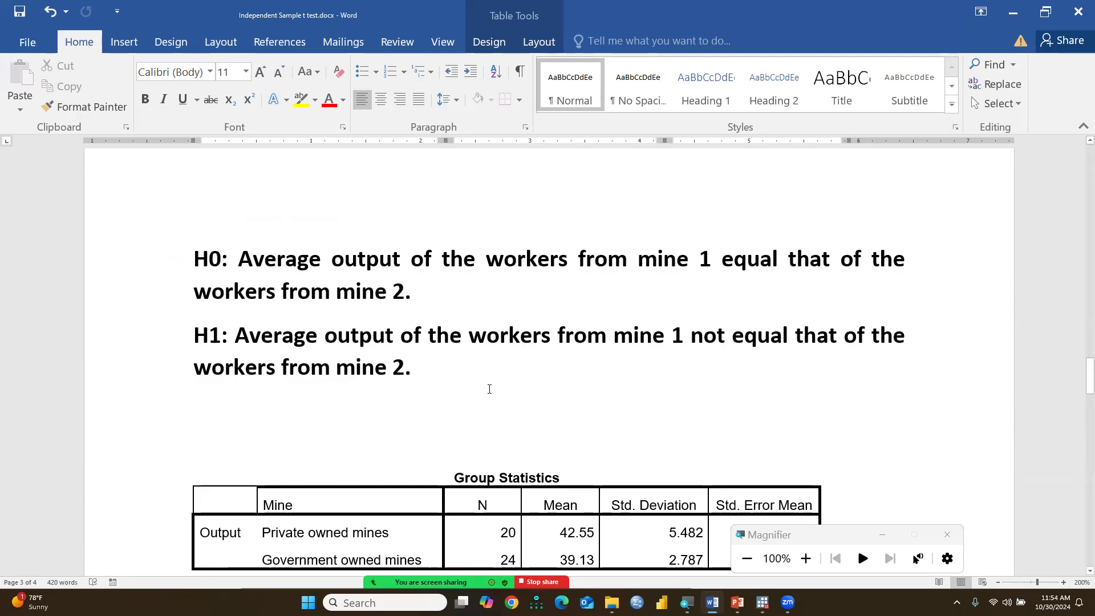
{"action": "scroll", "coordinate": [482, 371], "scroll_direction": "down", "scroll_amount": 5}
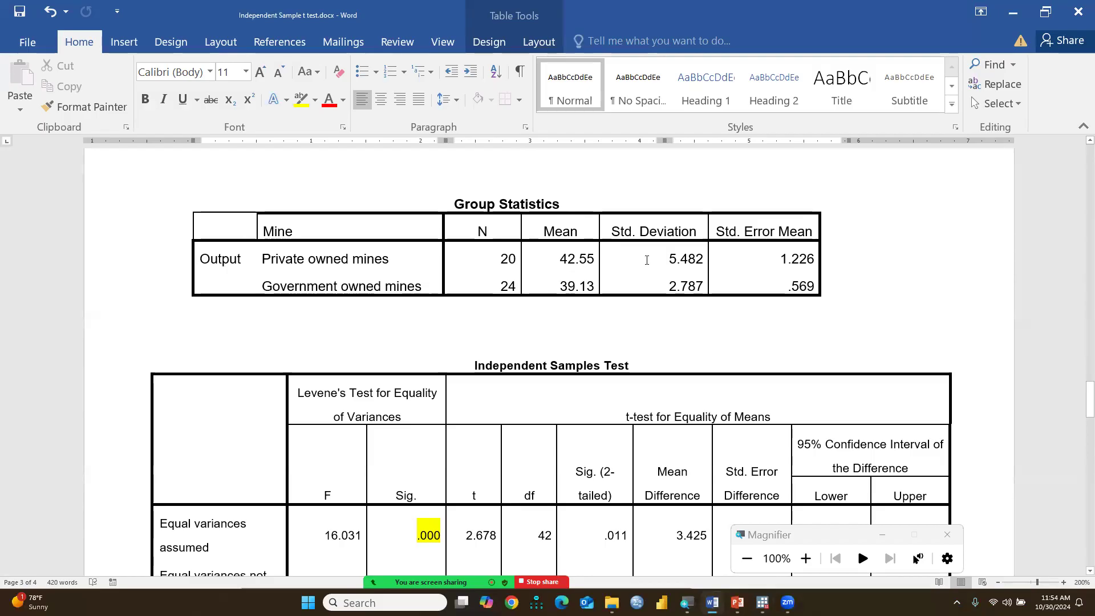
{"action": "scroll", "coordinate": [704, 227], "scroll_direction": "down", "scroll_amount": 5}
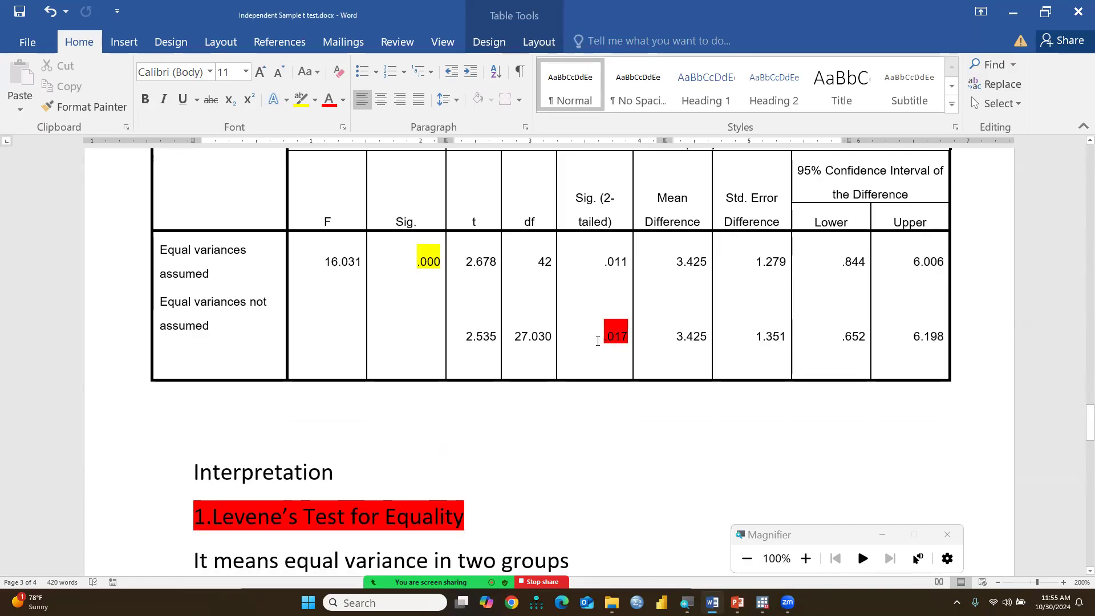
Step: Review the written p-value interpretation and the pasted two-sample t-test output with equal variances, and close Magnifier
{"action": "scroll", "coordinate": [596, 339], "scroll_direction": "down", "scroll_amount": 3}
{"action": "scroll", "coordinate": [594, 337], "scroll_direction": "down", "scroll_amount": 10}
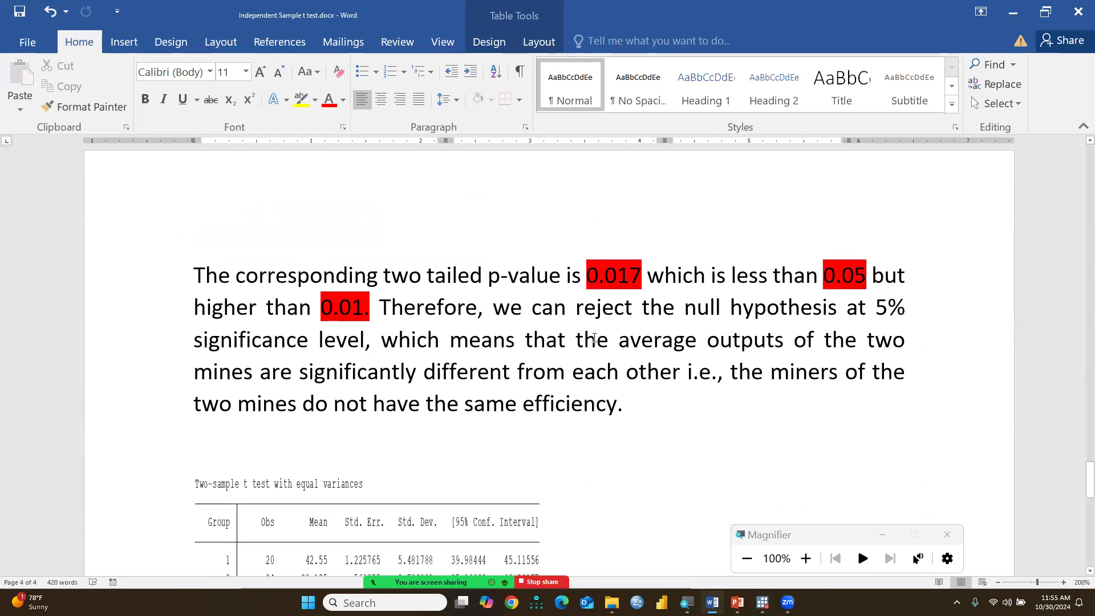
{"action": "scroll", "coordinate": [401, 335], "scroll_direction": "up", "scroll_amount": 1}
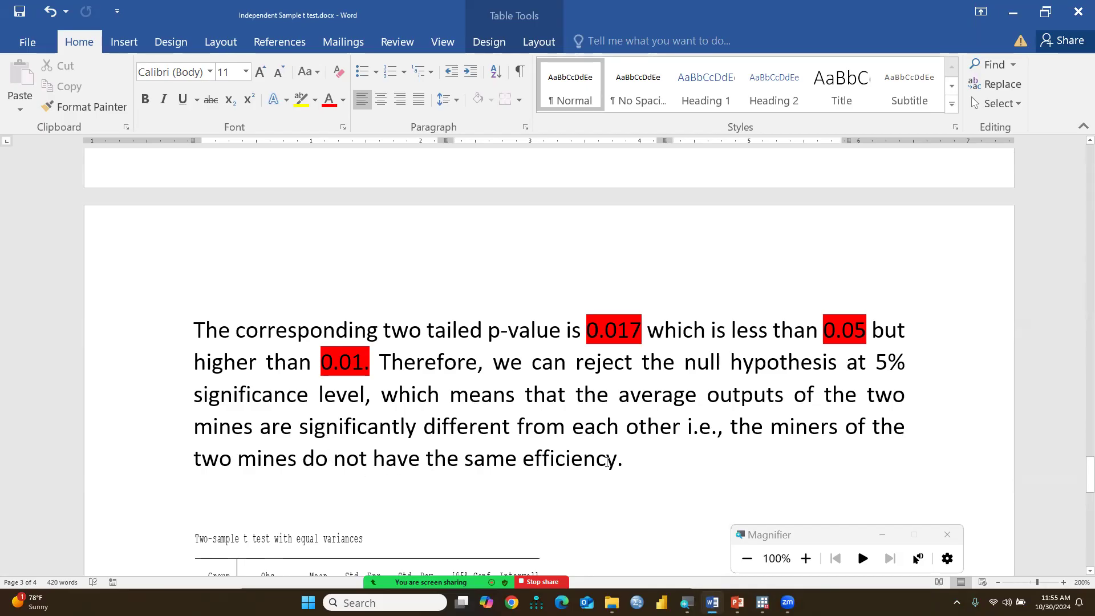
{"action": "scroll", "coordinate": [495, 371], "scroll_direction": "down", "scroll_amount": 5}
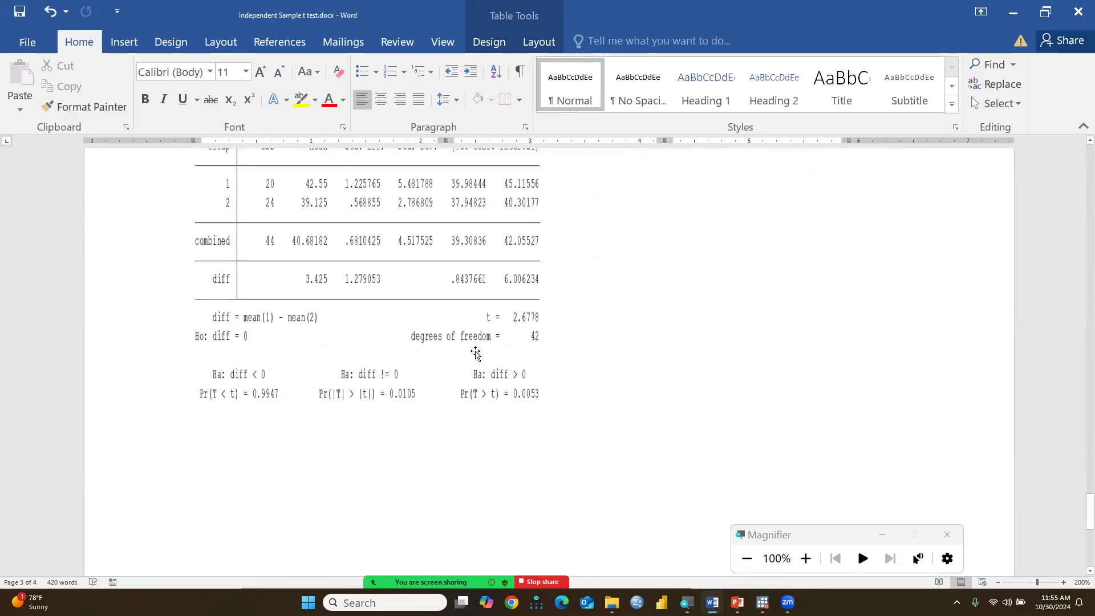
{"action": "scroll", "coordinate": [475, 354], "scroll_direction": "up", "scroll_amount": 1}
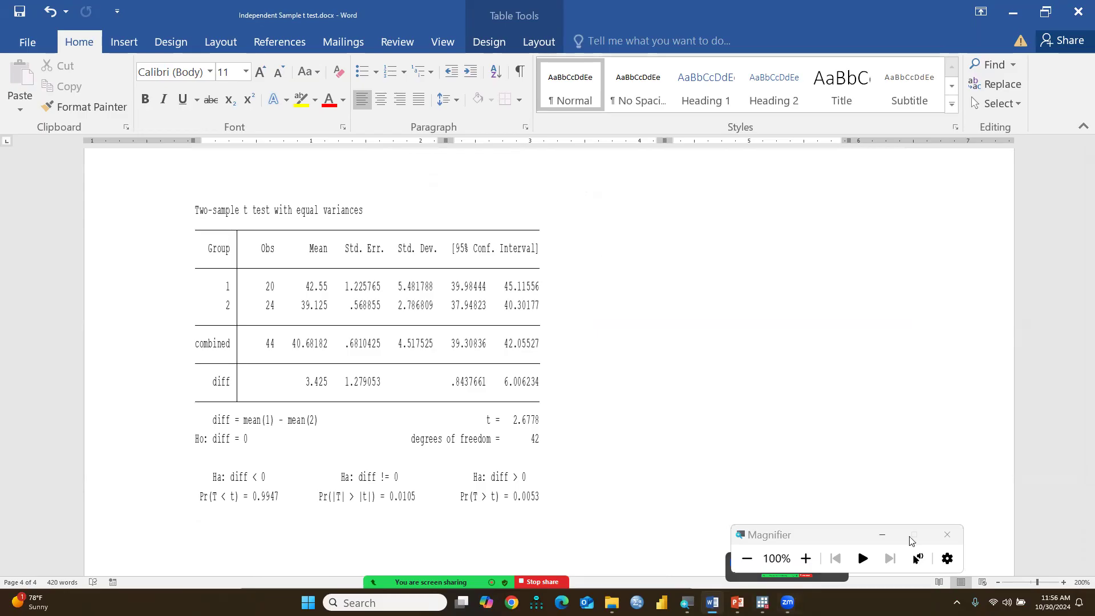
{"action": "left_click", "coordinate": [947, 535]}
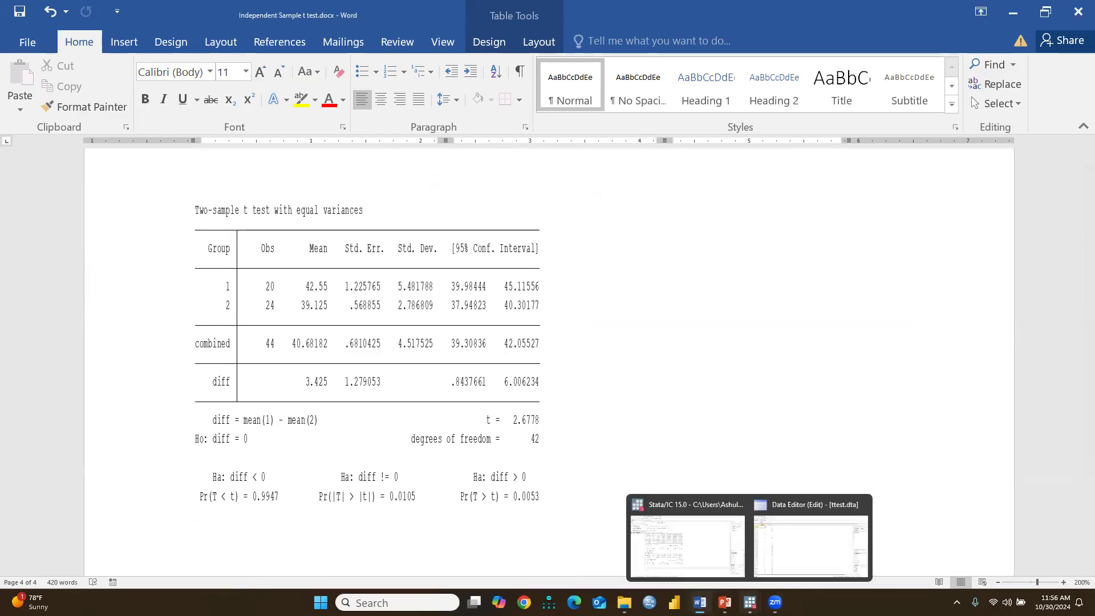